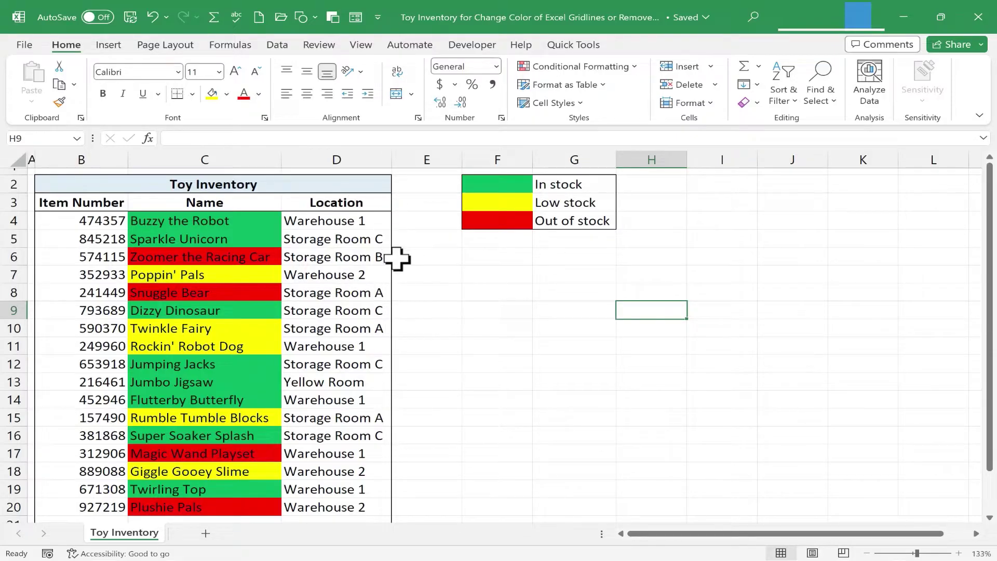
- Set the worksheet gridline colour to dark blue in Excel's Advanced options
left_click(723, 243)
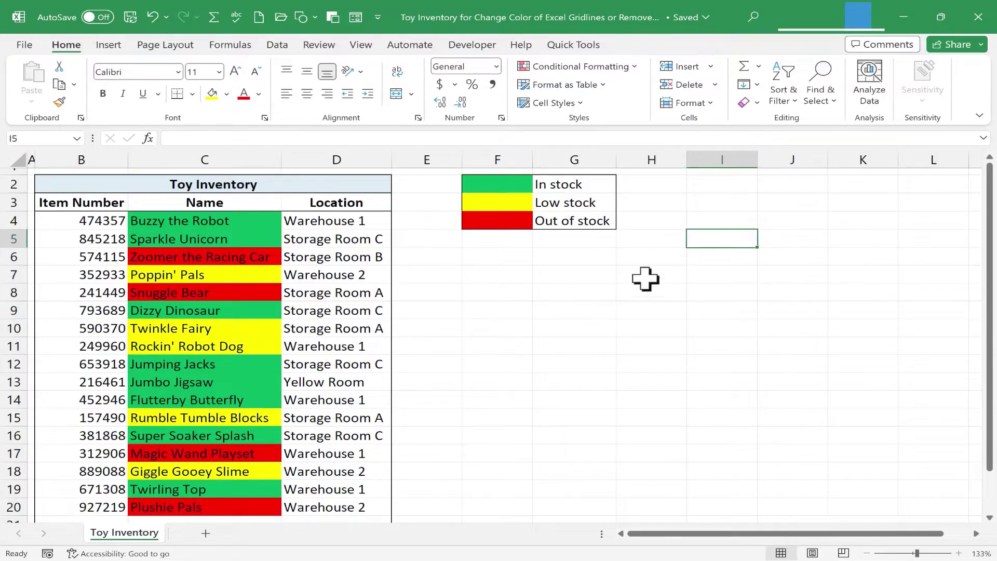
scroll(578, 468, "down", 8)
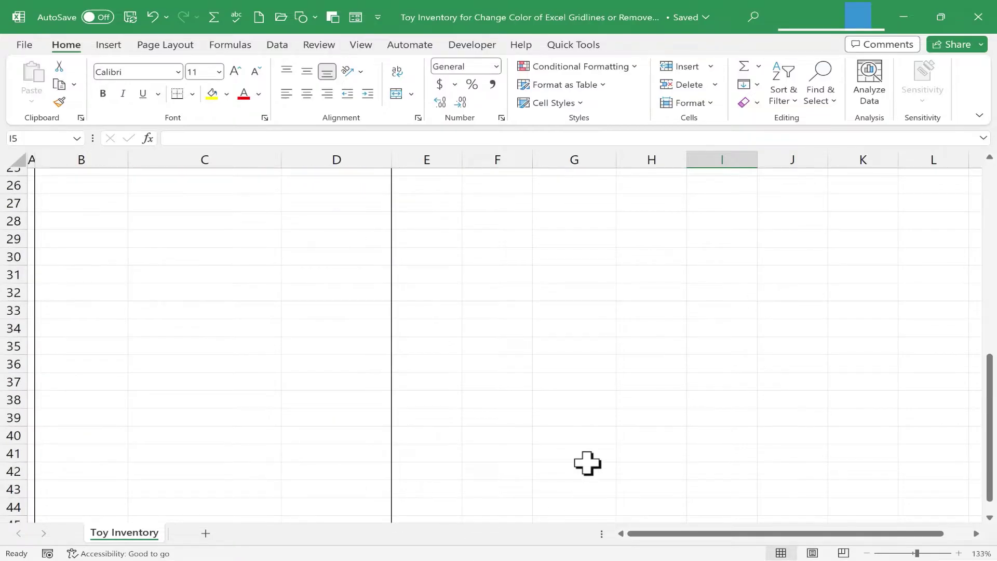
scroll(578, 462, "up", 8)
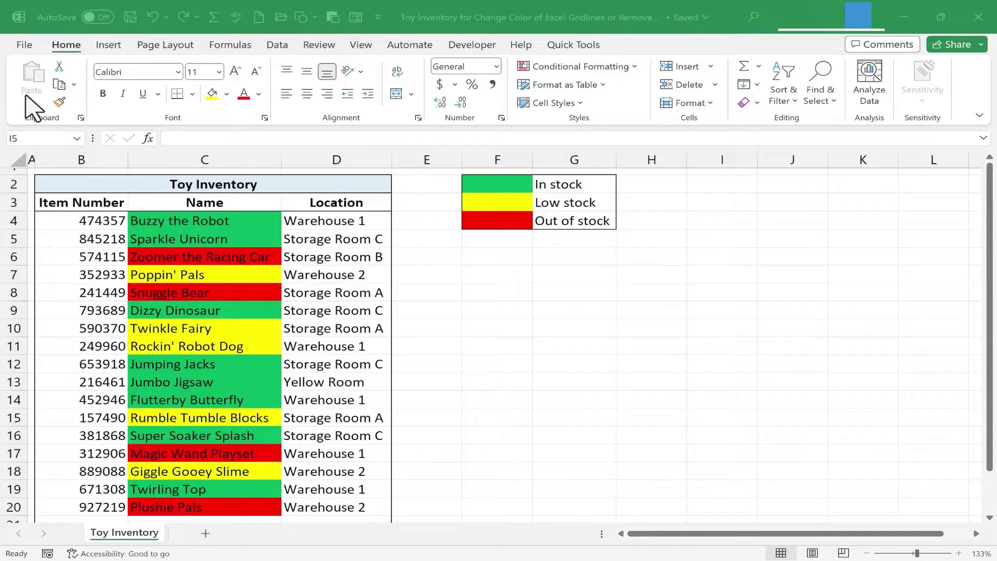
left_click(24, 46)
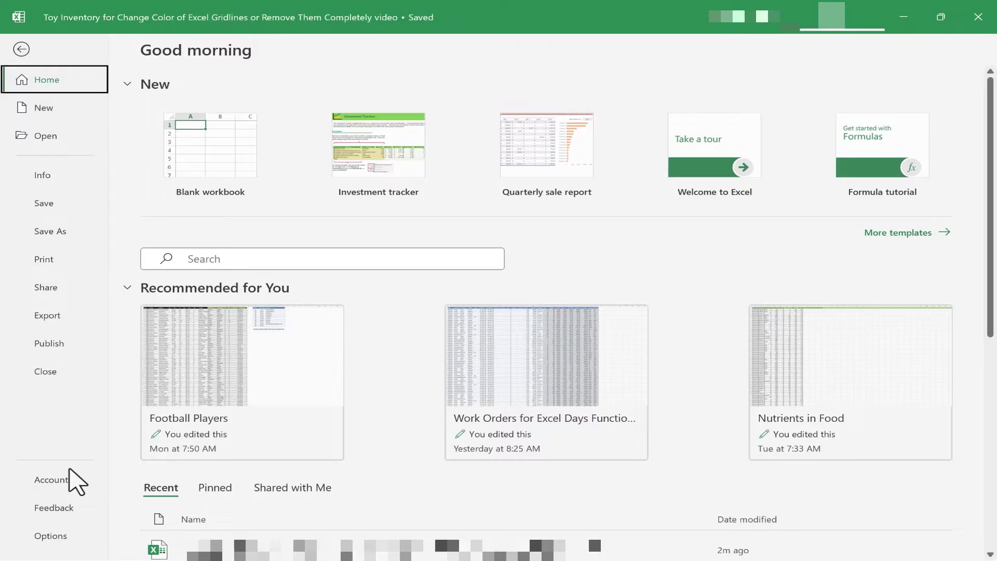
left_click(52, 532)
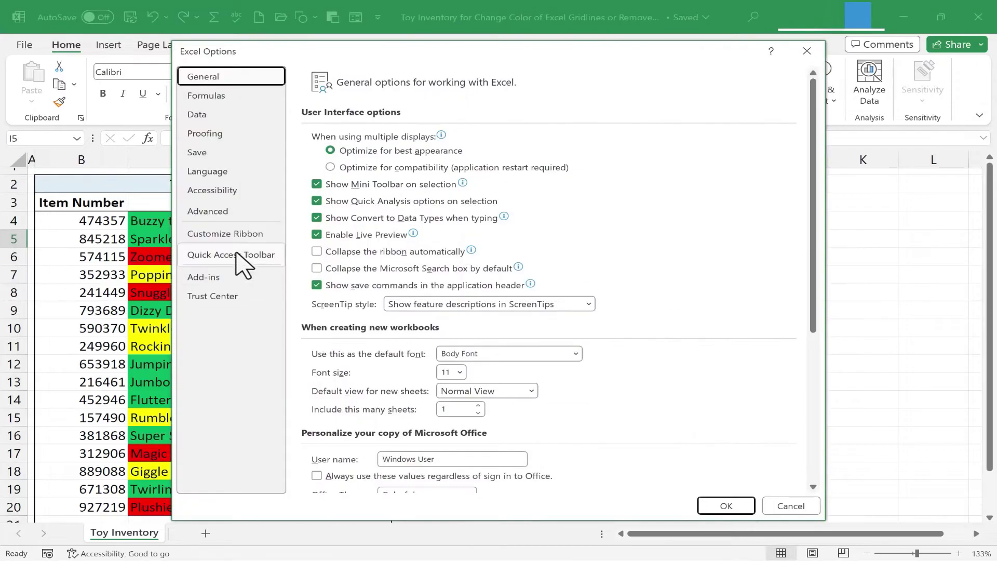
left_click(228, 213)
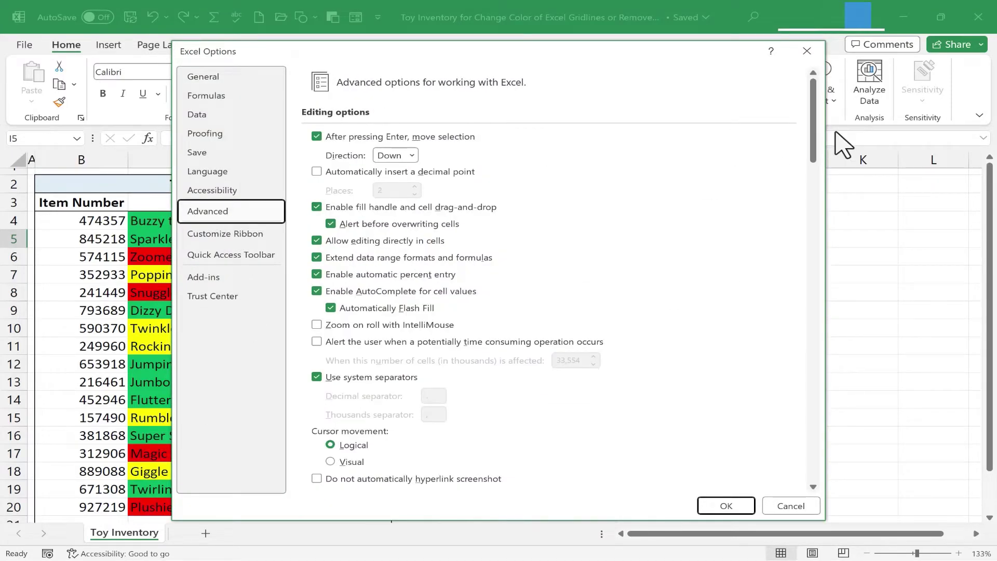
left_click_drag(818, 138, 801, 371)
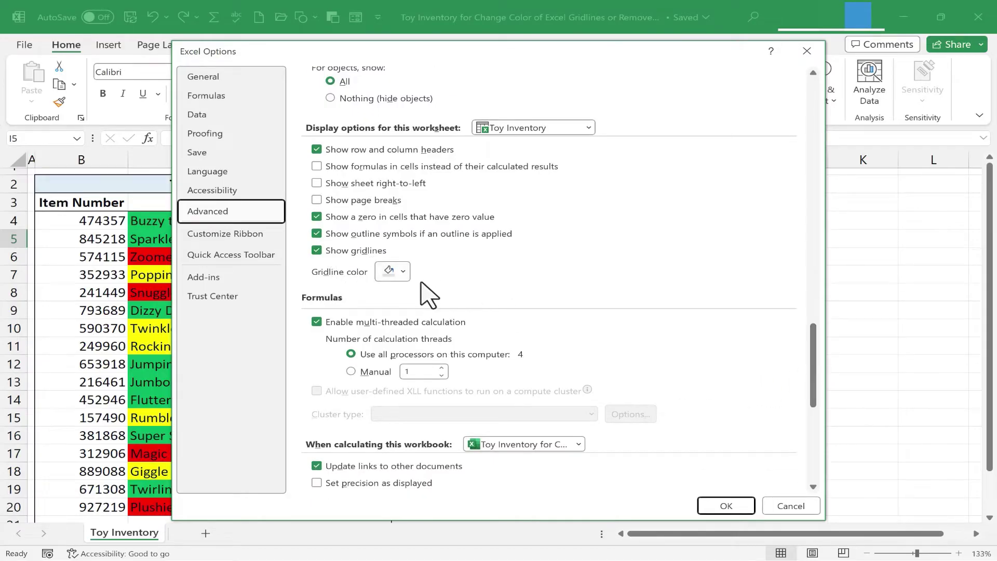
left_click(402, 272)
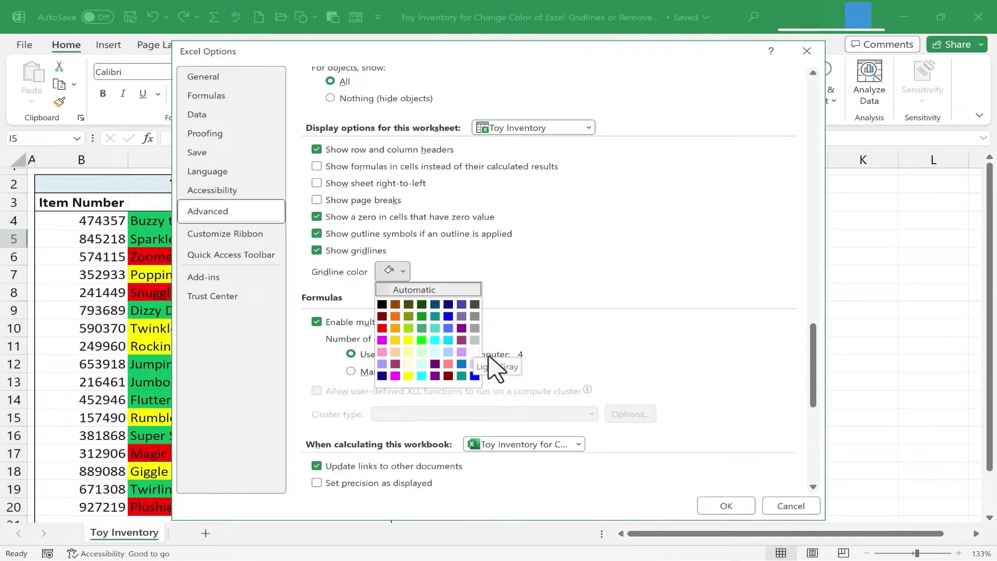
left_click(447, 316)
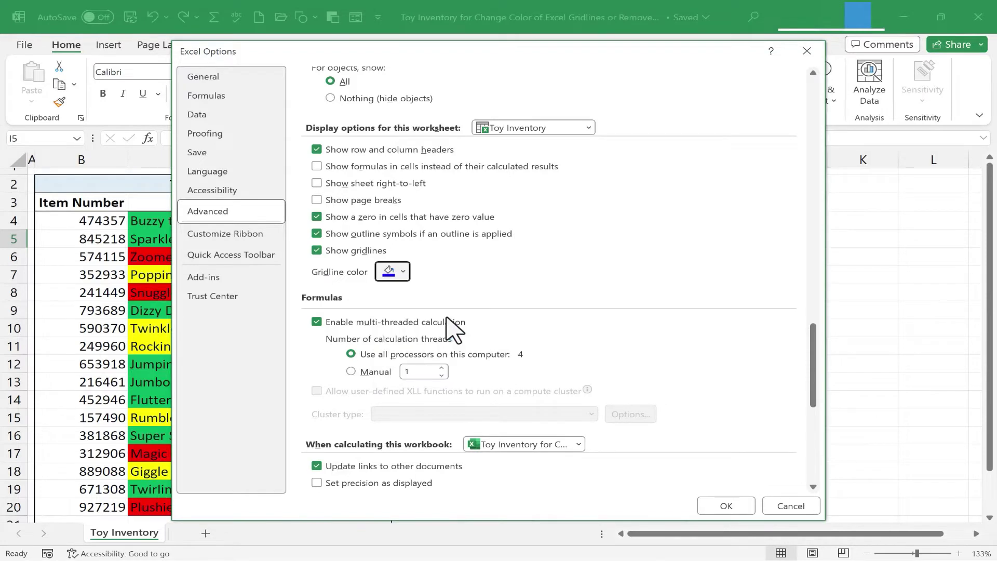
left_click(726, 506)
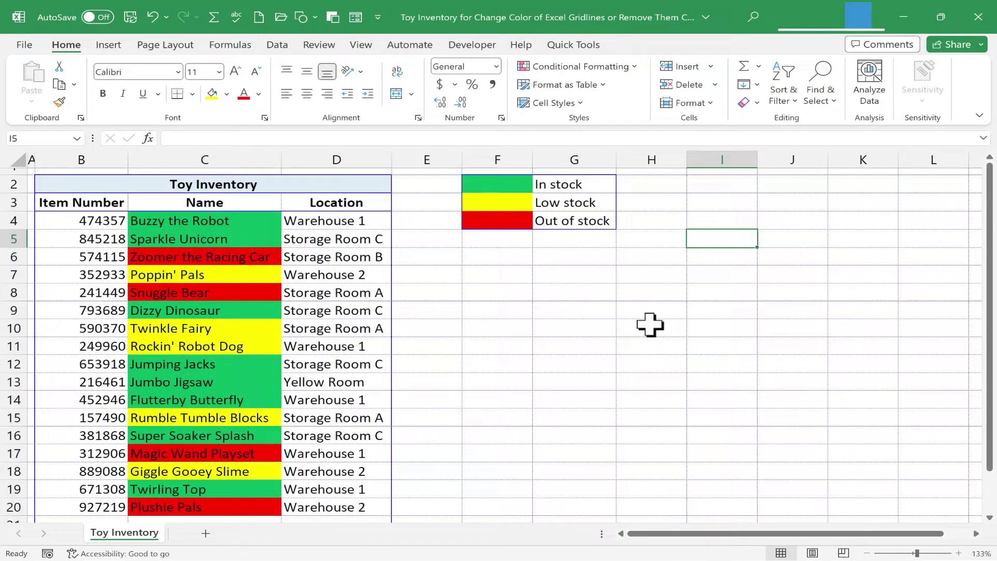
- Add a blank Sheet1, select cell L18 on it, and return to the Toy Inventory sheet
left_click(206, 534)
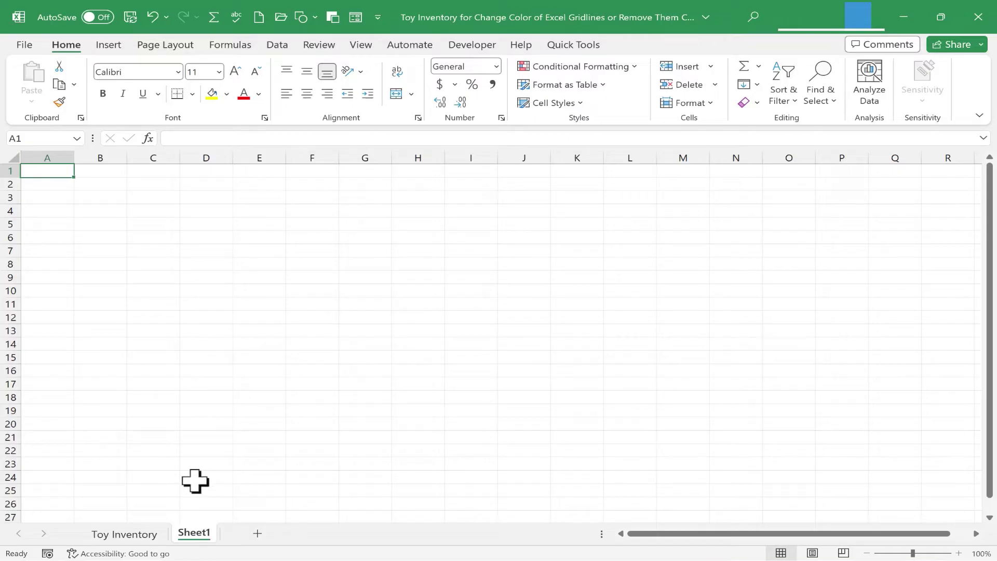
left_click(629, 397)
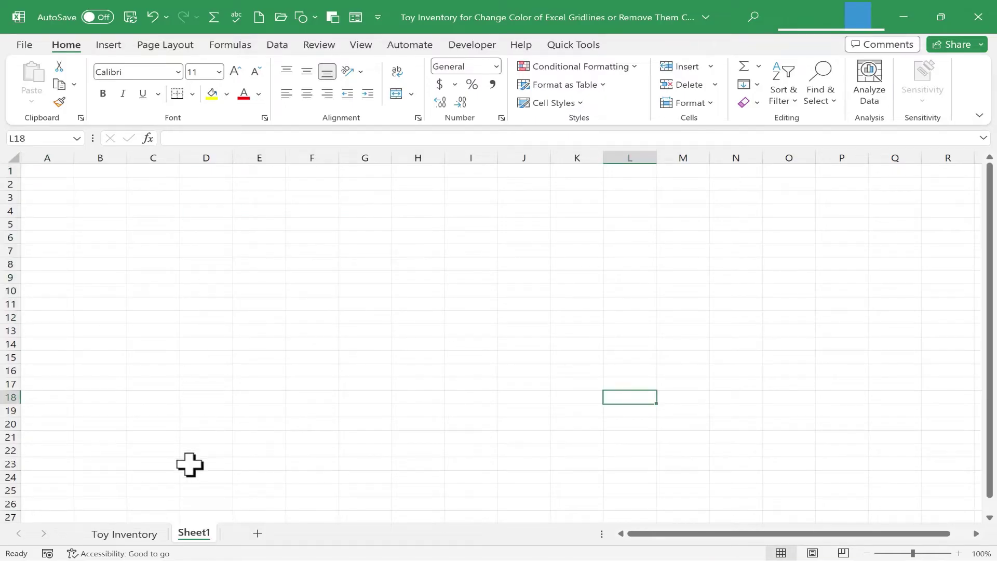
left_click(124, 534)
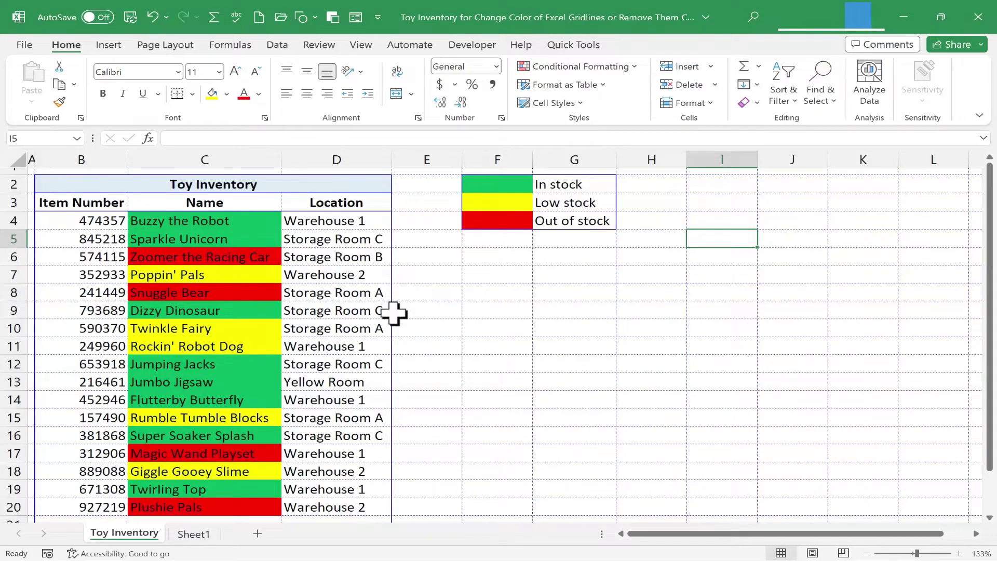
- Give the stock legend F2:G4 a thick outside border
left_click(491, 183)
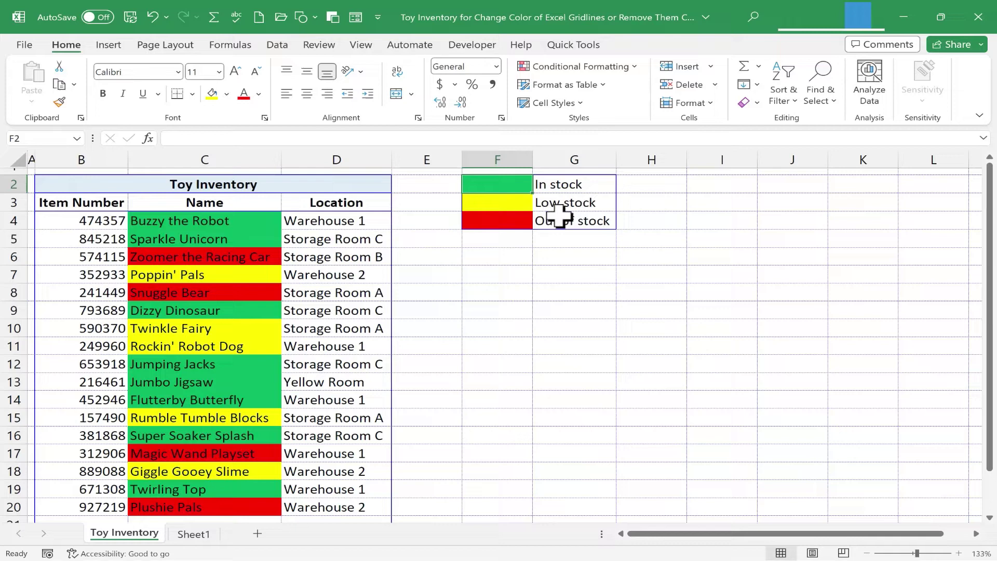
left_click_drag(558, 215, 490, 185)
left_click(192, 94)
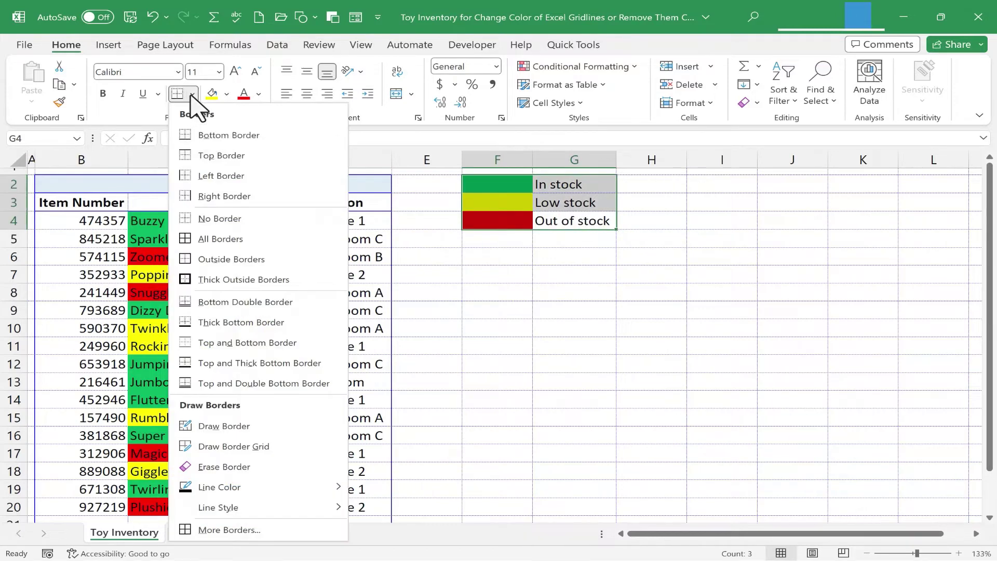
left_click(271, 280)
left_click(669, 343)
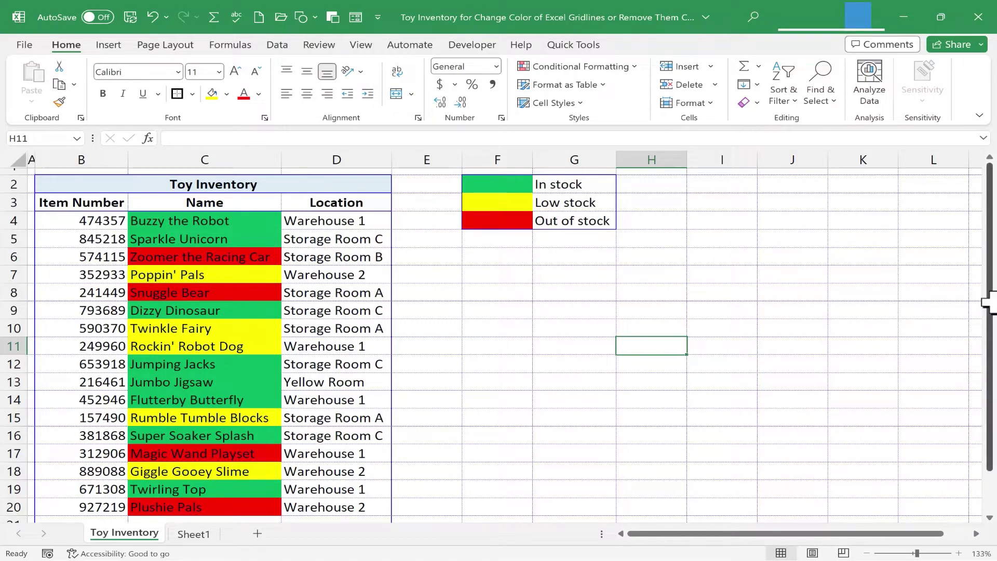
key("Down")
key("Down")
key("Down")
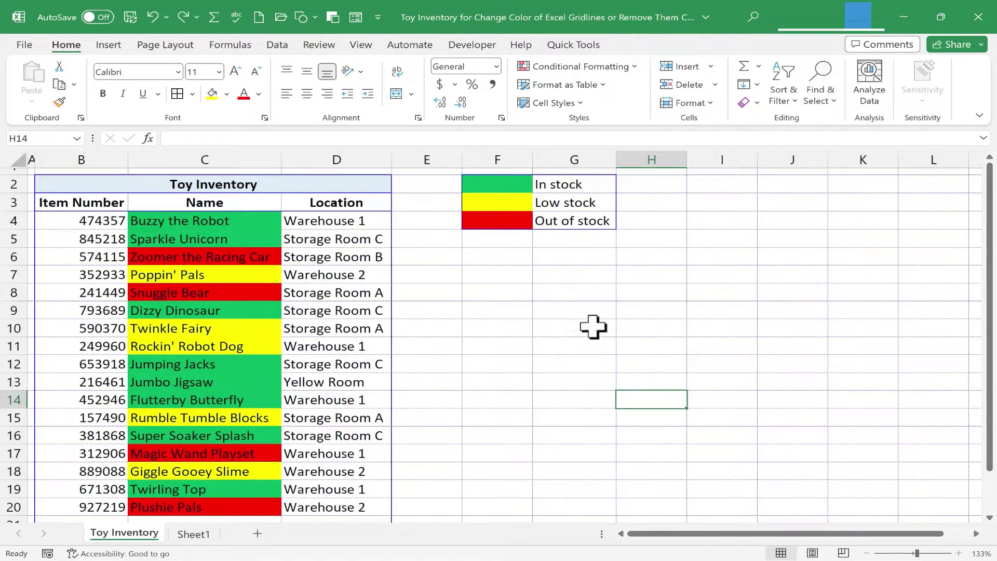
left_click(191, 94)
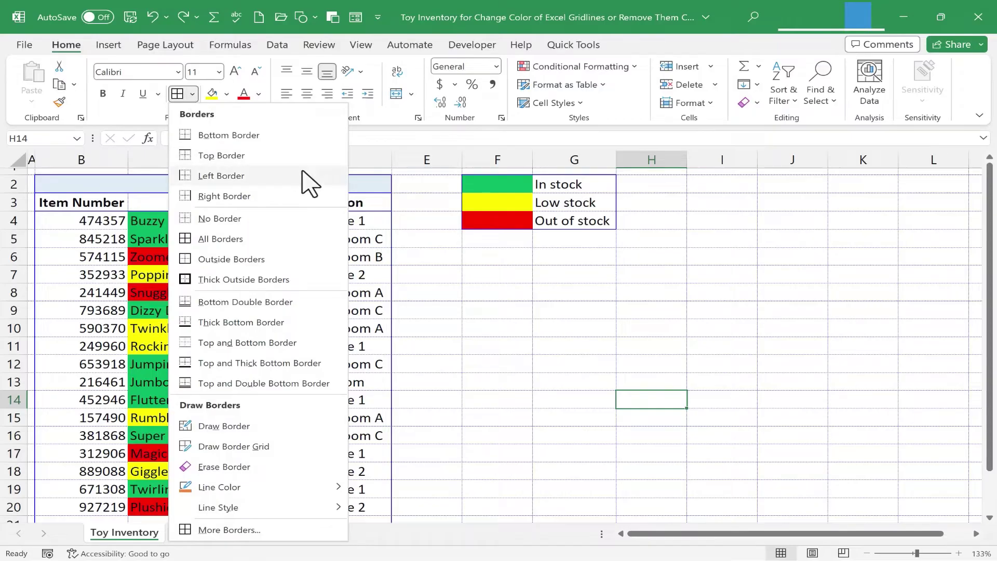
- Draw an orange border grid across the cells F7:I12 beside the legend
left_click(535, 286)
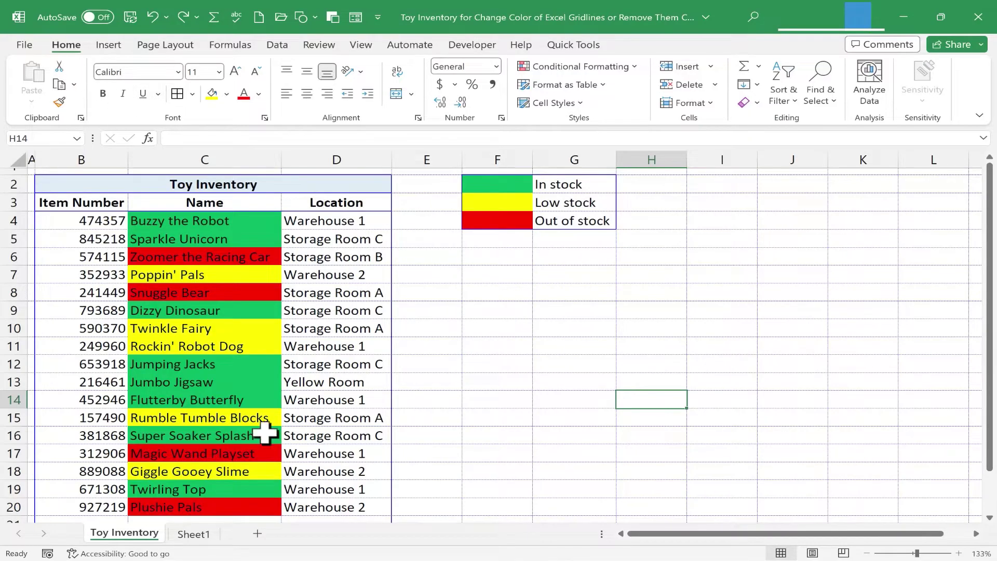
left_click(193, 94)
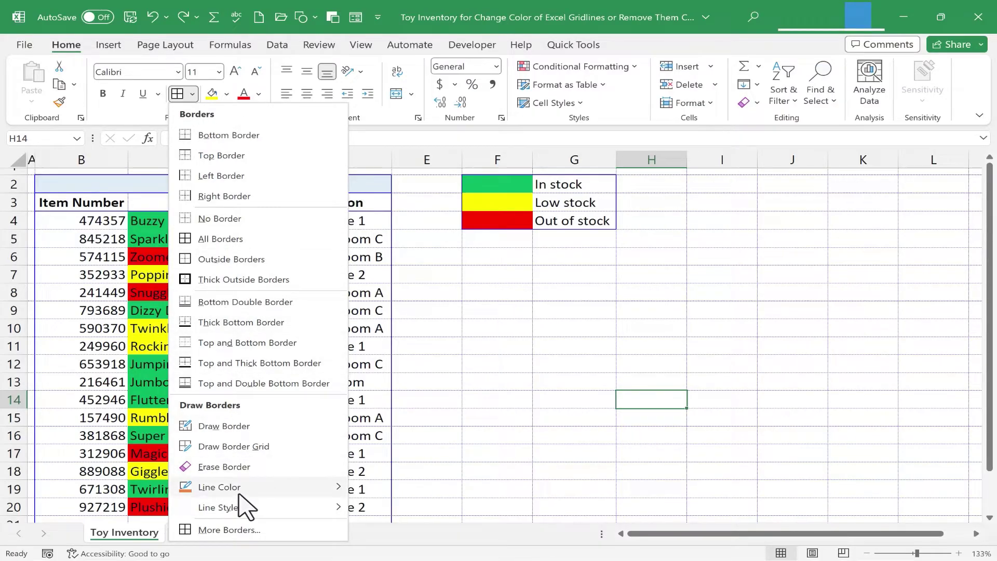
mouse_move(239, 493)
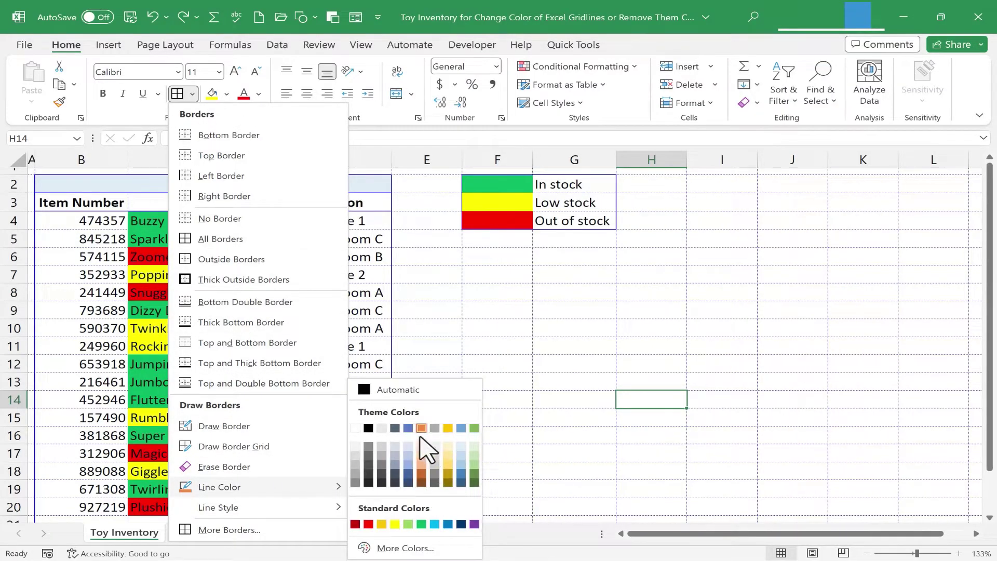
left_click(421, 427)
left_click(192, 94)
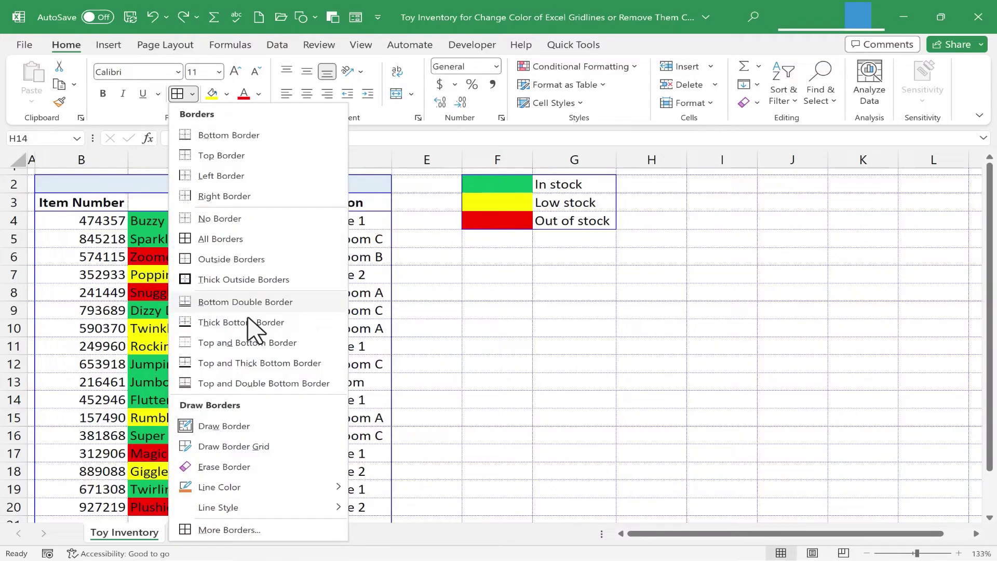
left_click(234, 446)
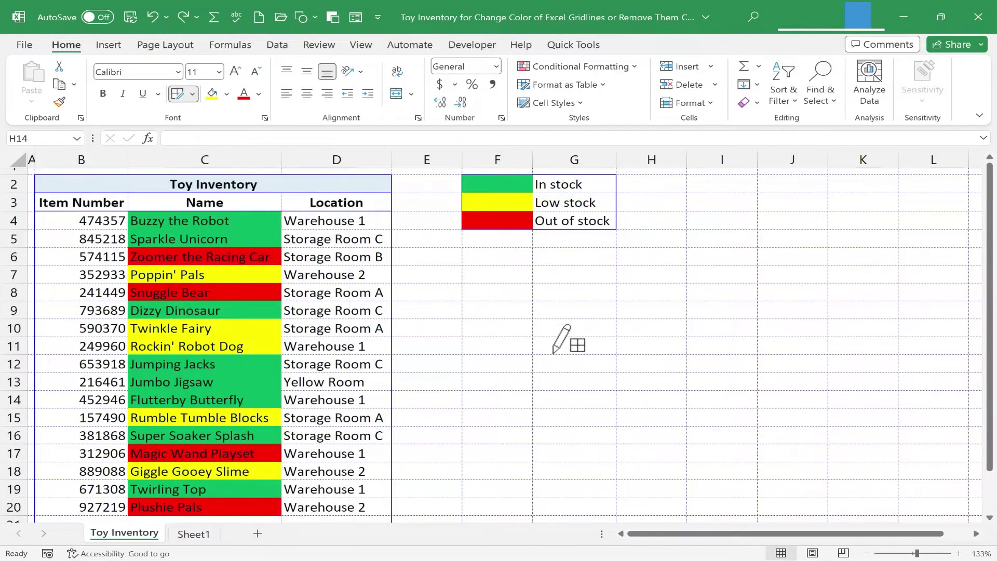
mouse_move(520, 282)
left_mouse_down()
mouse_move(662, 330)
mouse_move(733, 391)
left_mouse_up()
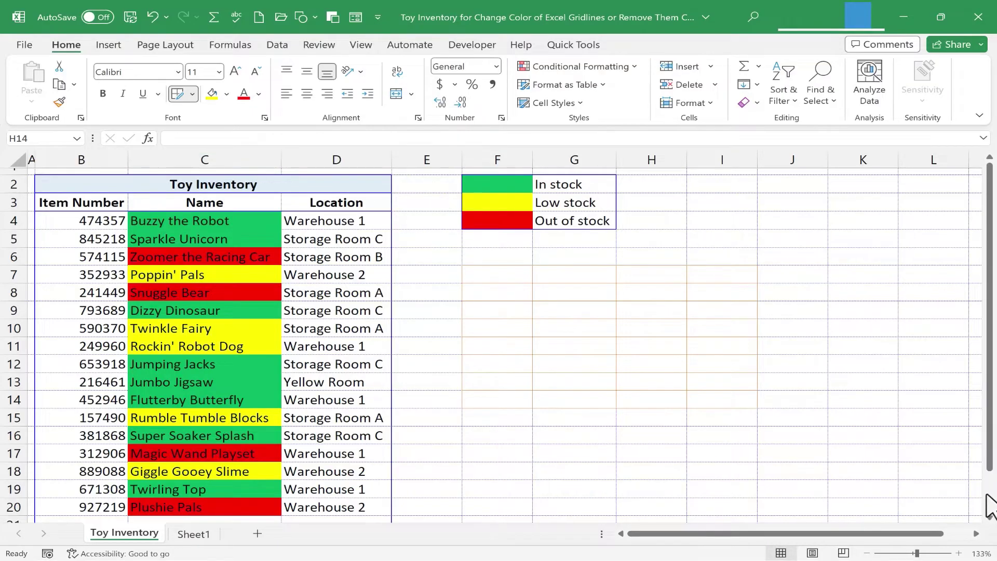
- Undo the orange border grid
key("Escape")
key("ctrl+z")
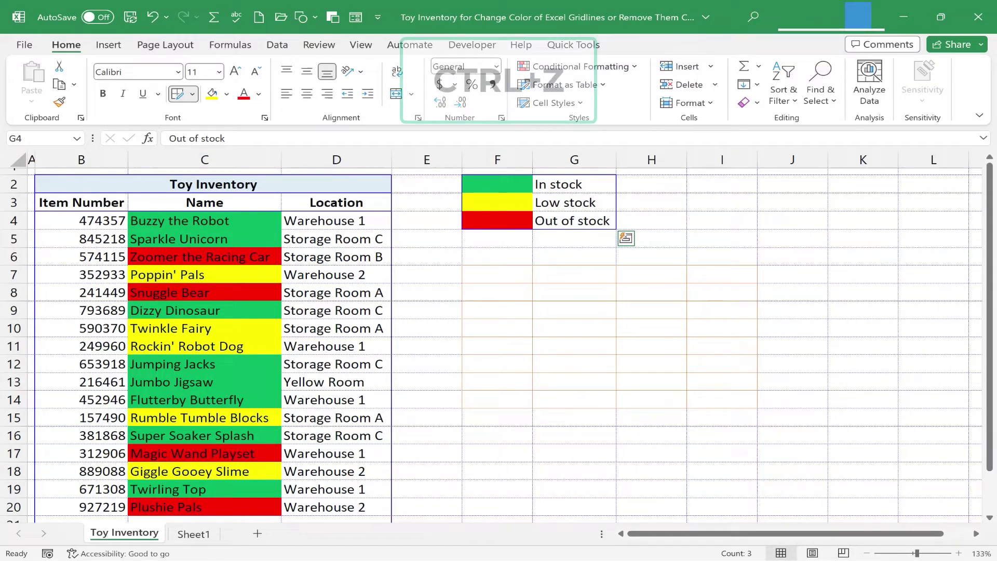
key("ctrl+z")
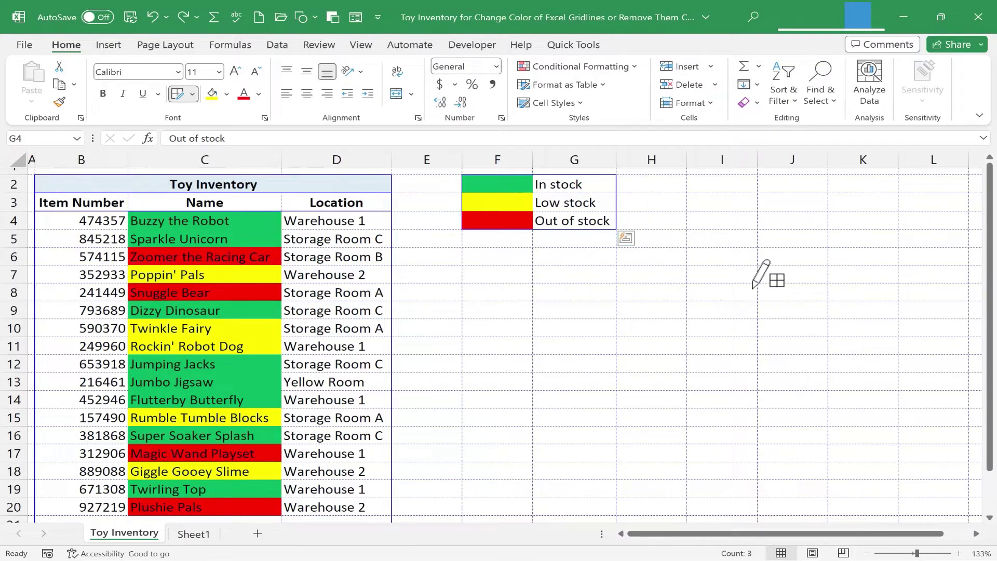
- Turn off the sheet's gridlines from the View tab
left_click(360, 46)
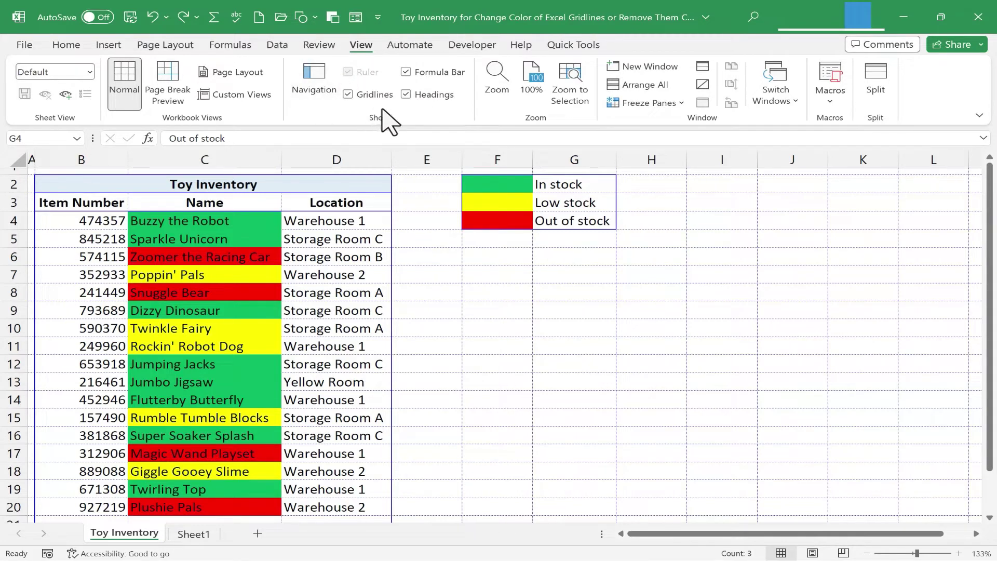
left_click(348, 95)
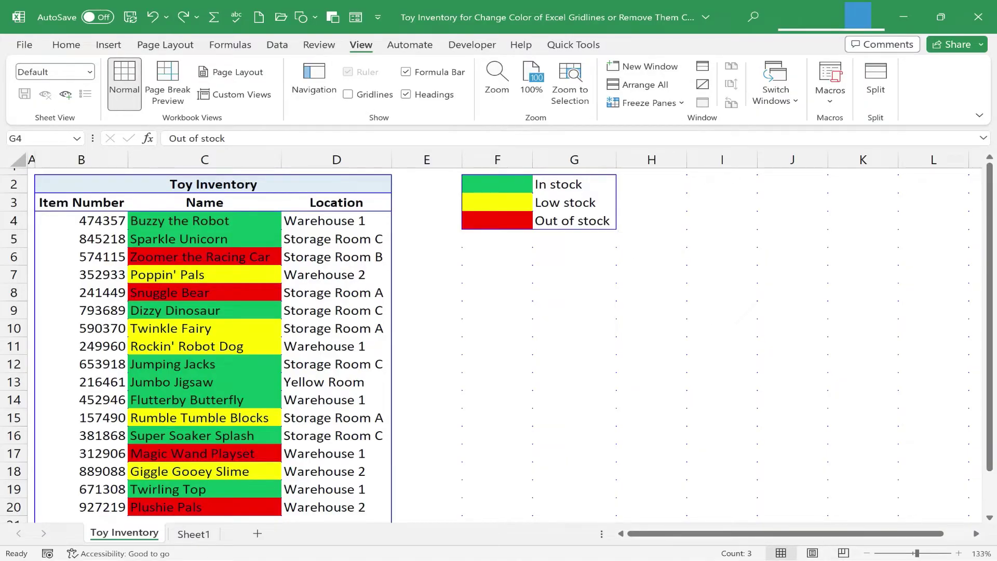
left_click(66, 42)
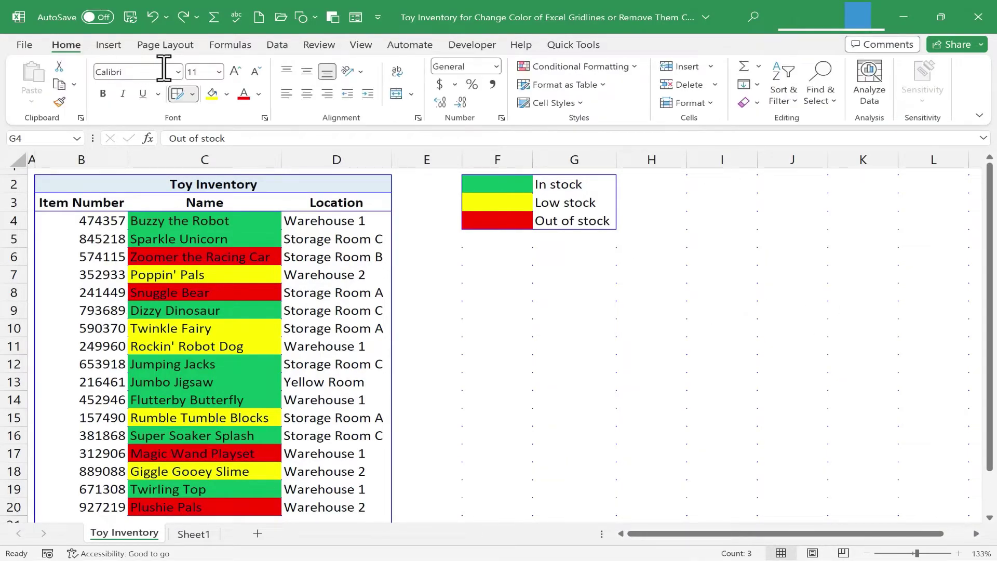
left_click(193, 94)
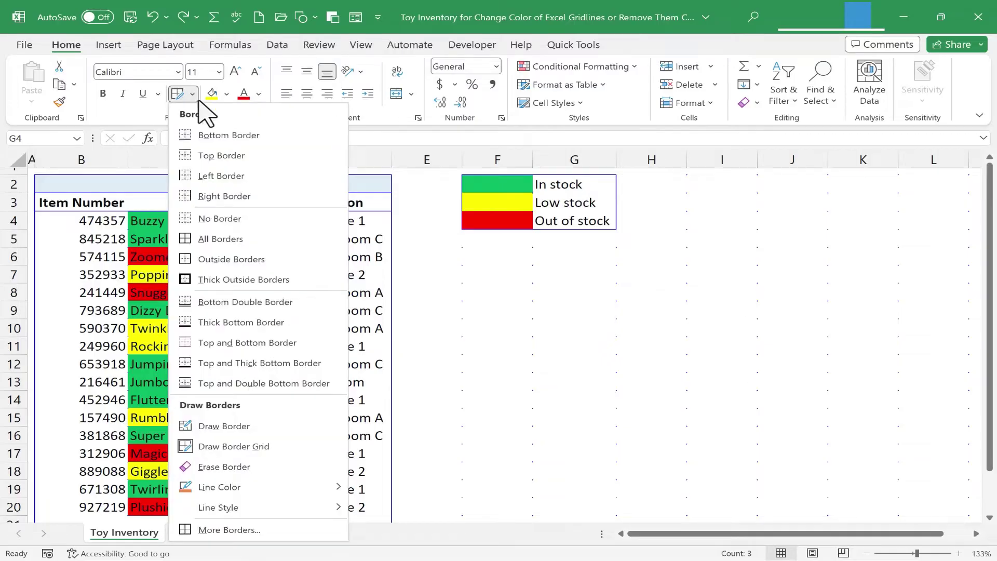
left_click(326, 259)
left_click(571, 310)
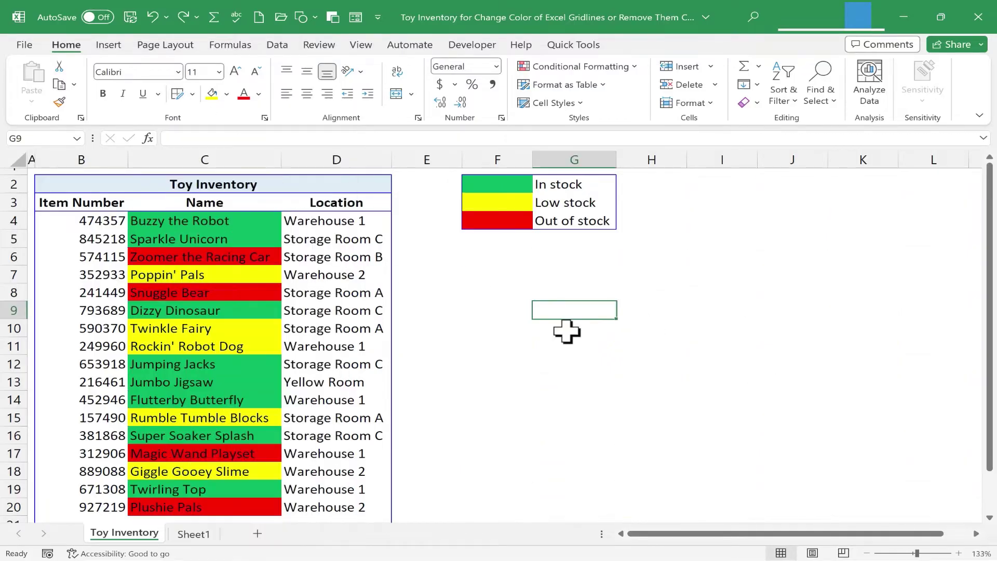
- Show the blue gridlines again and return to the Home commands
left_click(361, 44)
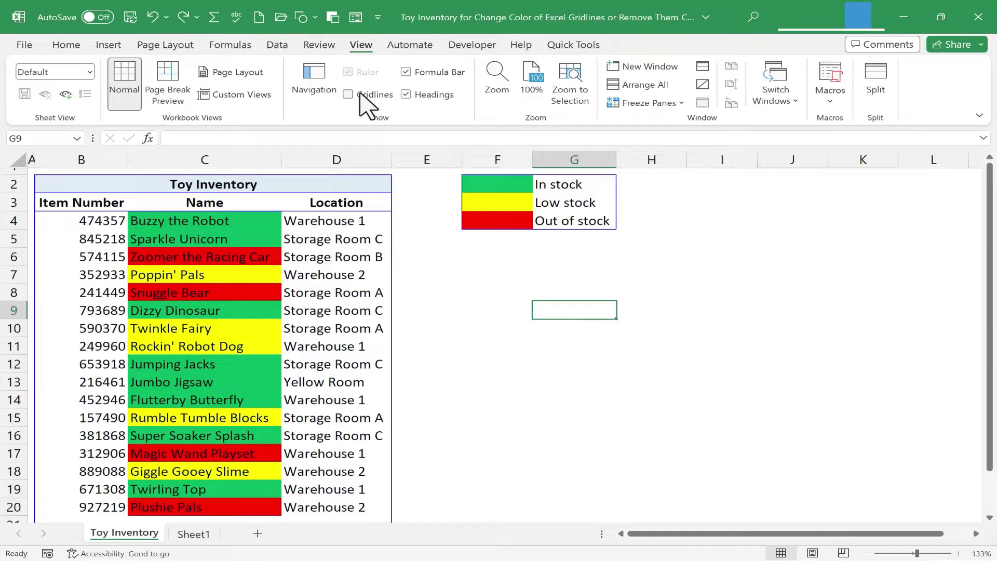
left_click(348, 94)
left_click(643, 367)
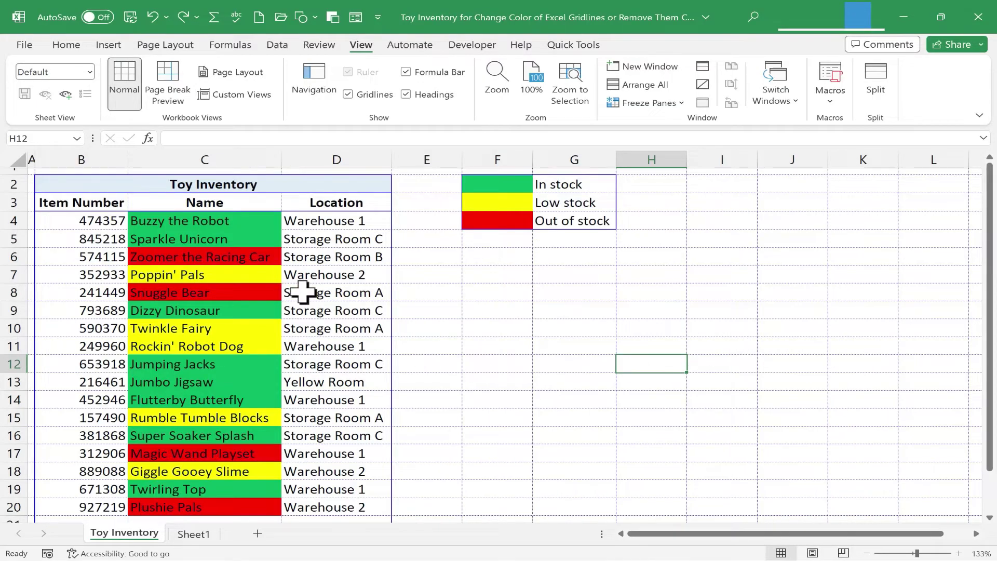
left_click(510, 362)
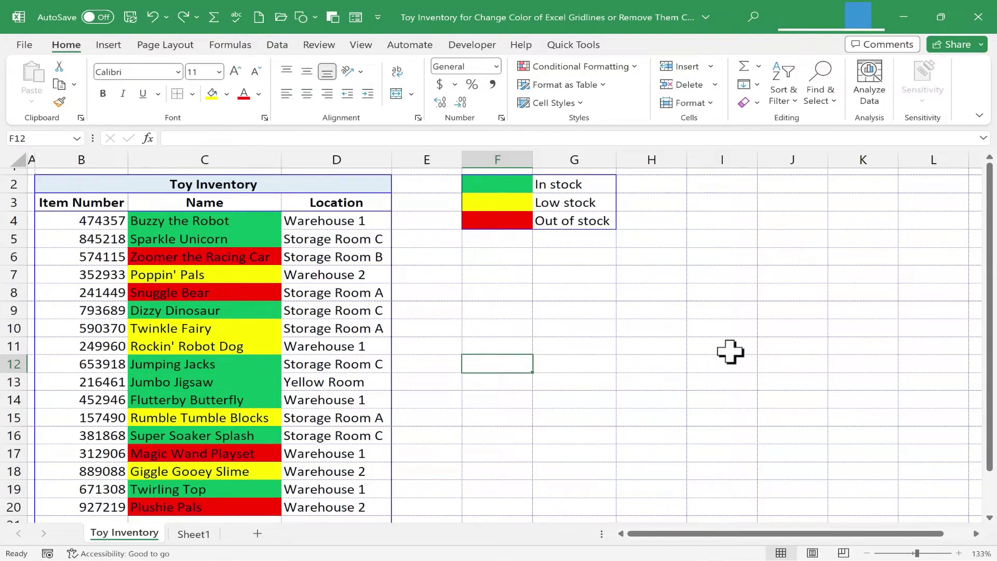
- Select the whole sheet, then deselect the legend F2:G4 and the table B2:D20
key("ctrl+a")
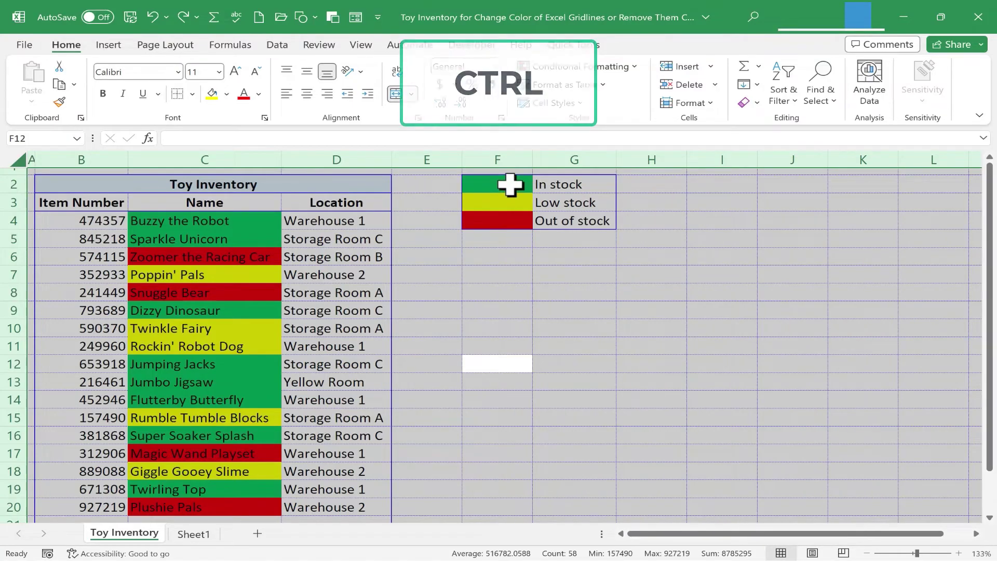
left_click_drag(514, 187, 571, 217)
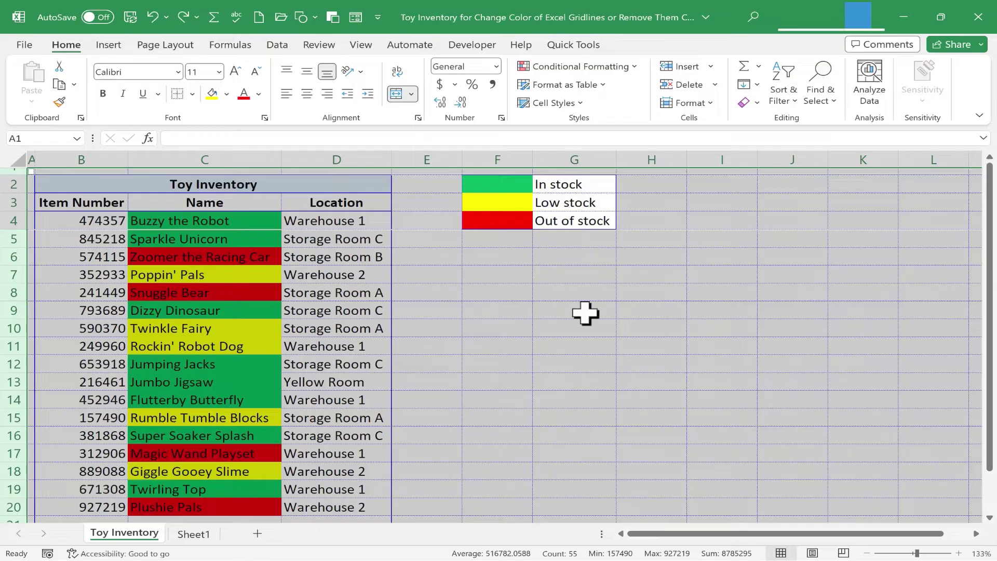
mouse_move(83, 188)
left_mouse_down()
mouse_move(179, 356)
mouse_move(194, 522)
mouse_move(210, 521)
left_mouse_up()
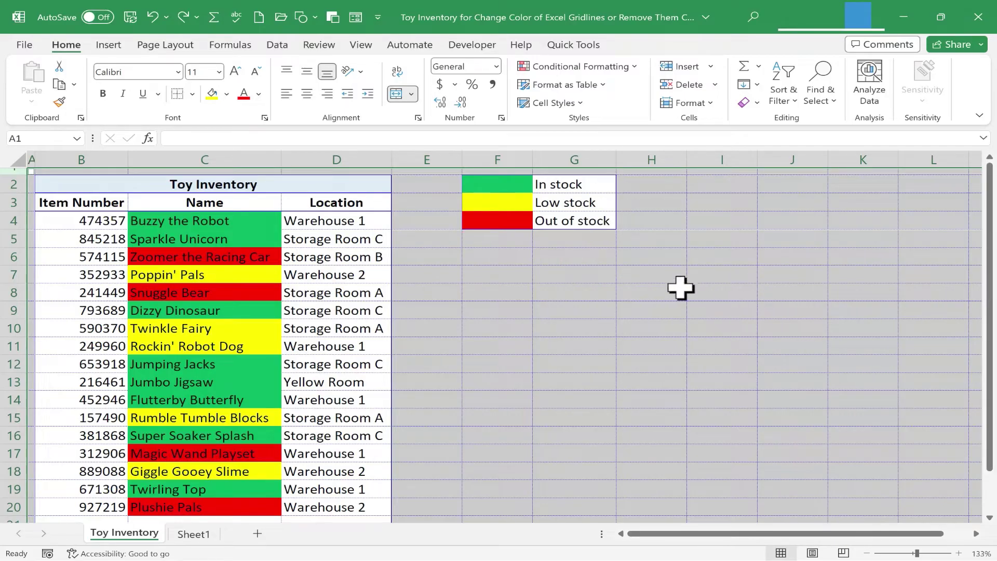
- Apply white outline and inside borders to the selected cells through Format Cells
right_click(723, 317)
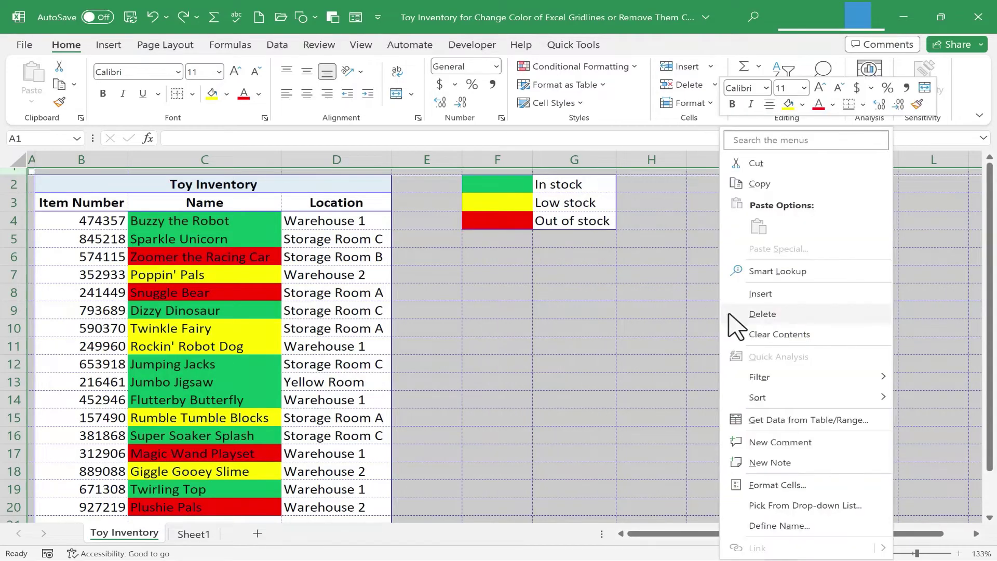
left_click(785, 484)
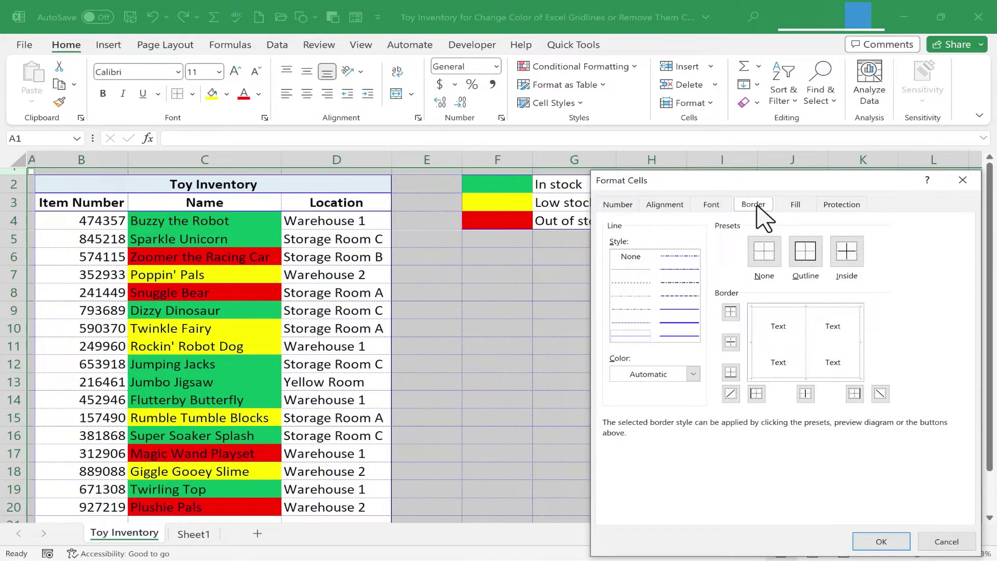
left_click(693, 375)
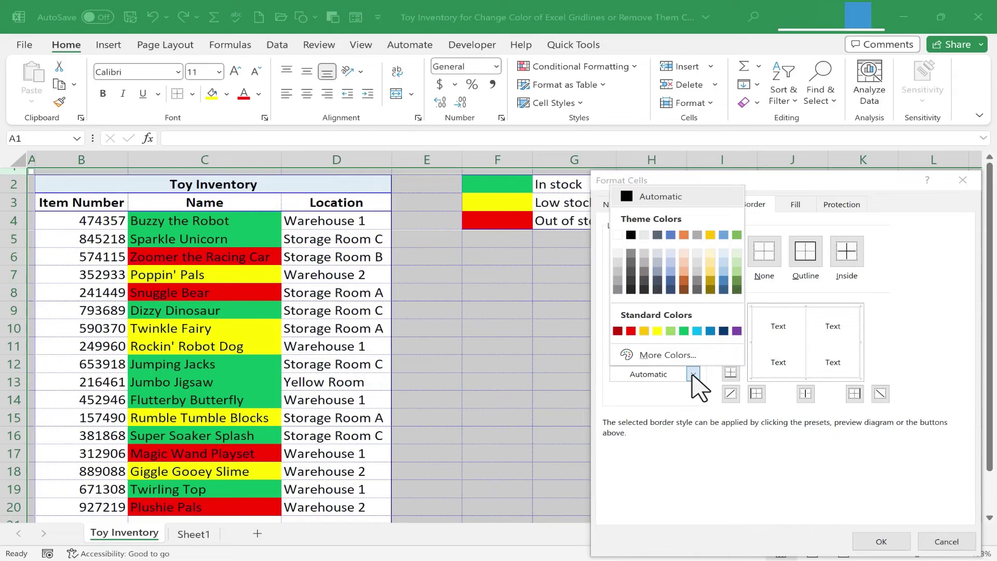
left_click(617, 235)
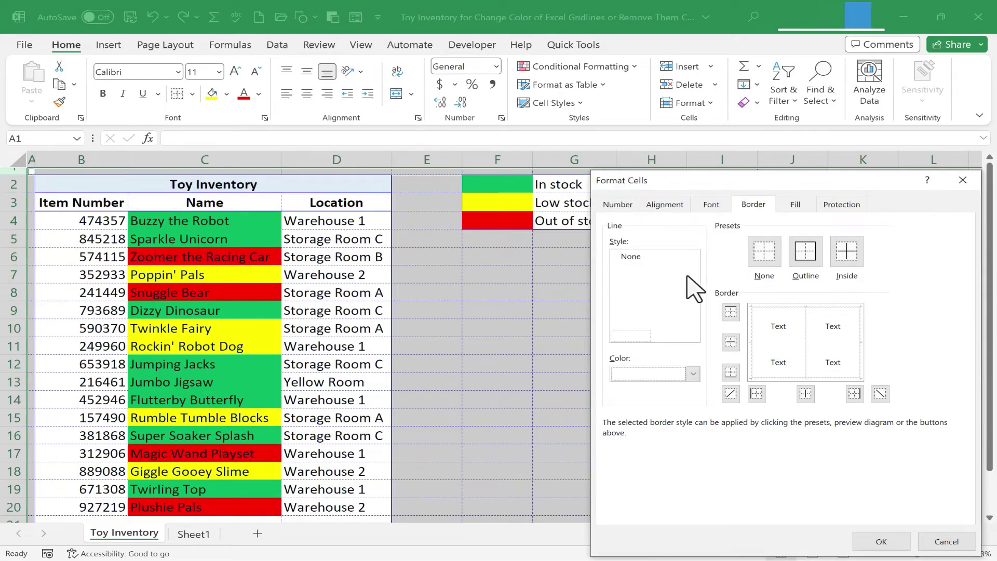
left_click(810, 260)
left_click(849, 254)
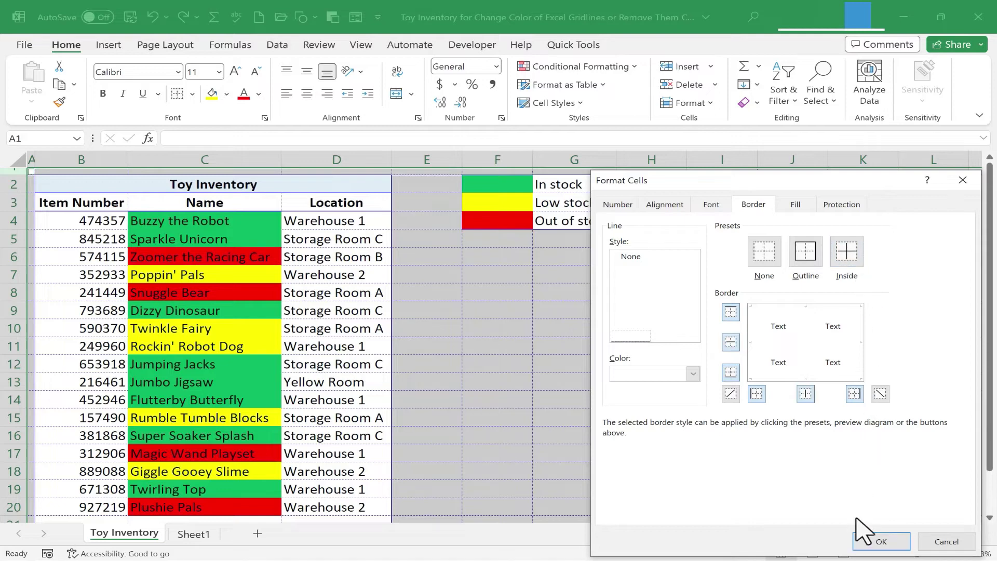
left_click(881, 540)
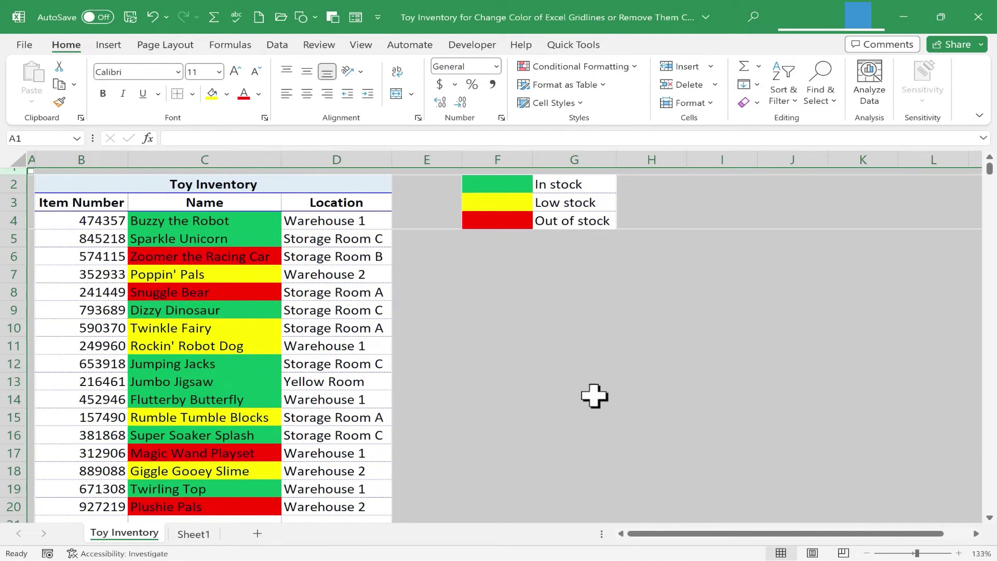
left_click(593, 396)
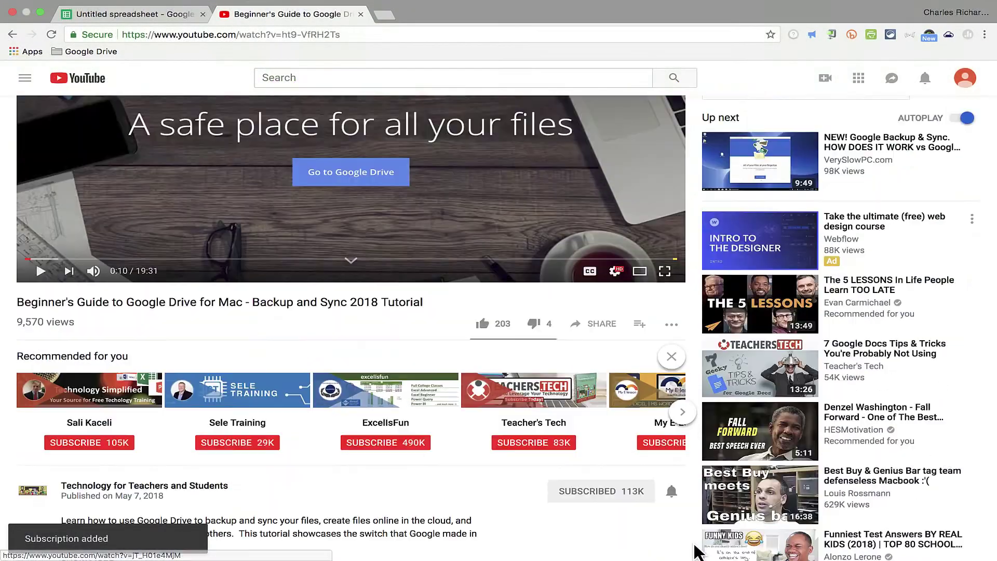
- Open the Super Thanks dialog offering $2.00–$50.00 options under the video
scroll(652, 474, "down", 1)
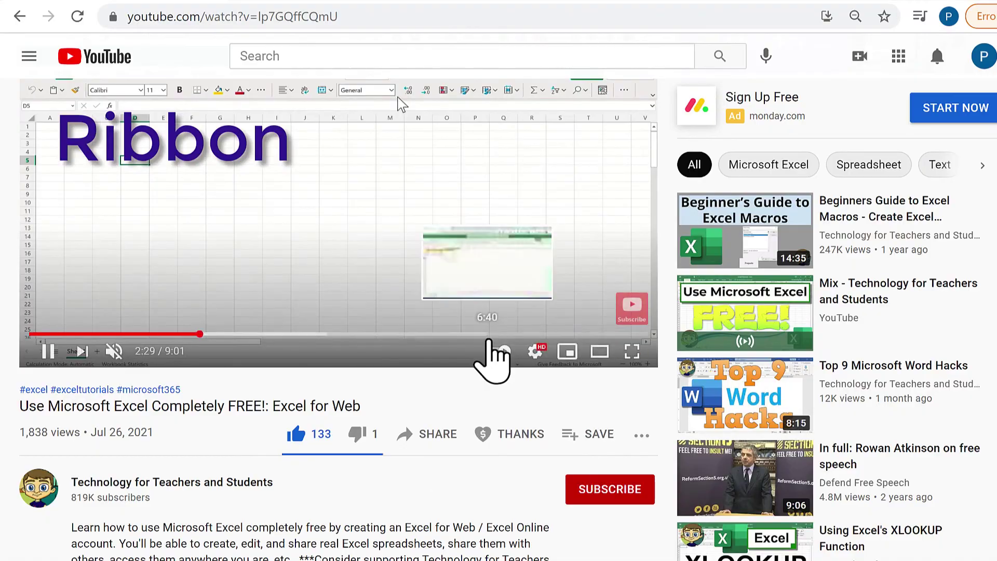
left_click(528, 435)
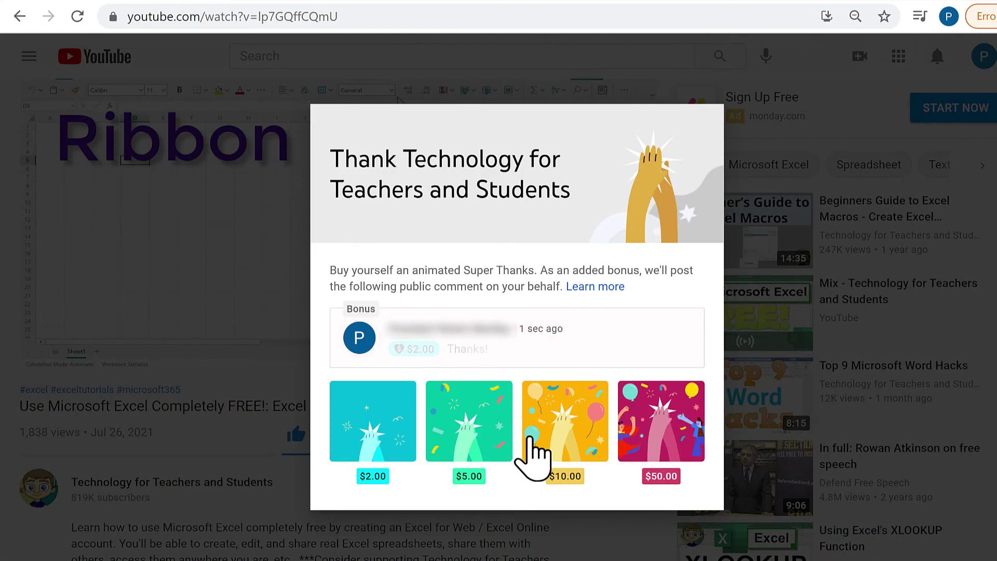